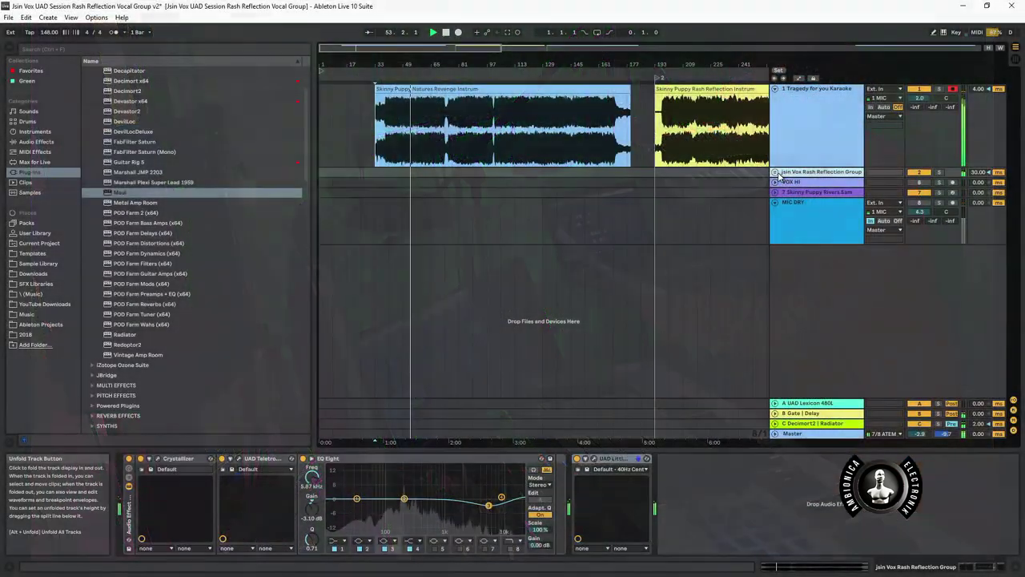
Step: Fold and re-unfold the Rash Reflection Group so its three Rash Reflection tracks show
left_click(775, 172)
left_click(775, 172)
left_click(775, 172)
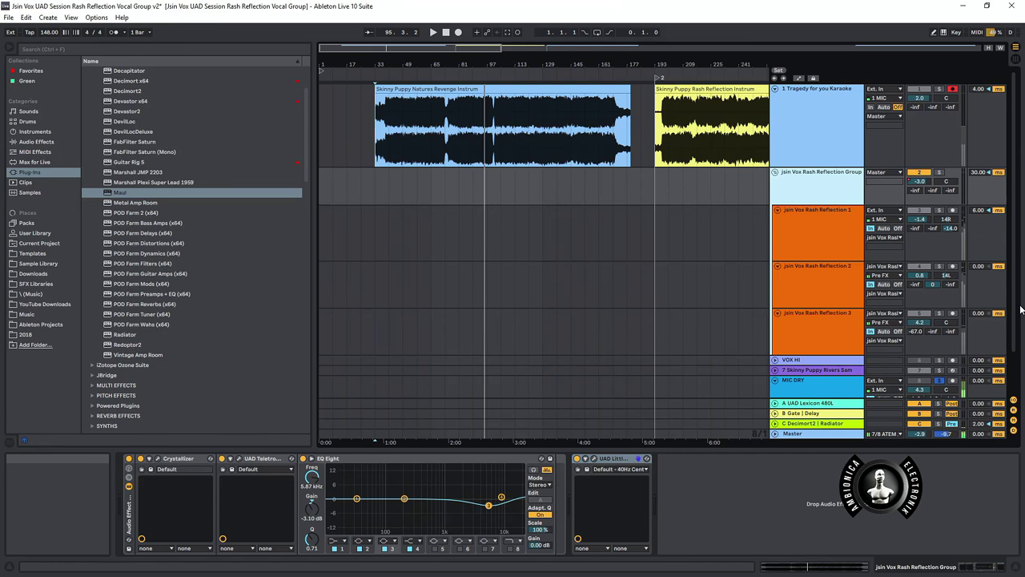
Step: Hide the browser, fold the Tragedy for you Karaoke track, and show Rash Reflection 1's devices
key("ctrl+alt+b")
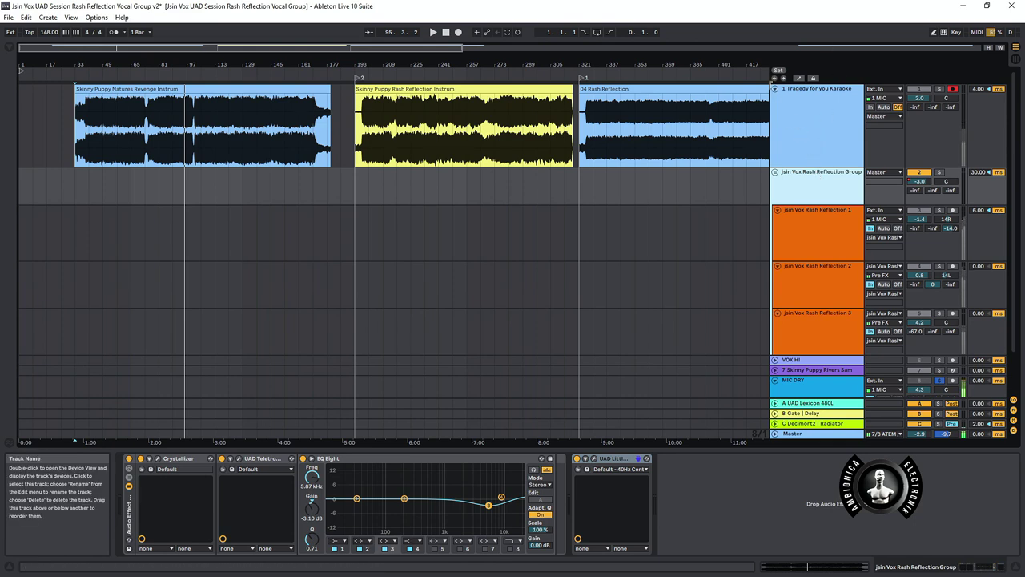
left_click(775, 88)
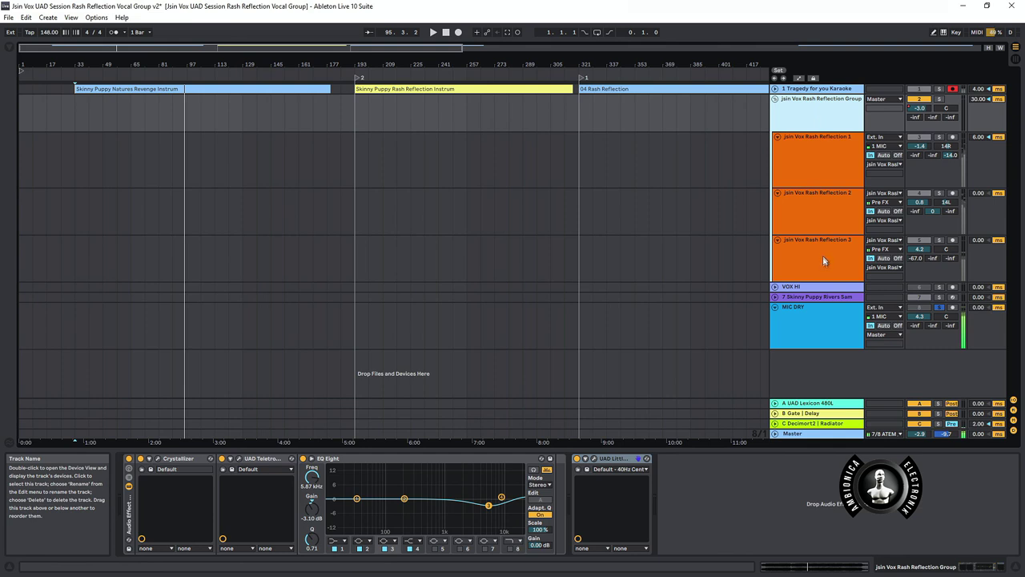
left_click(833, 158)
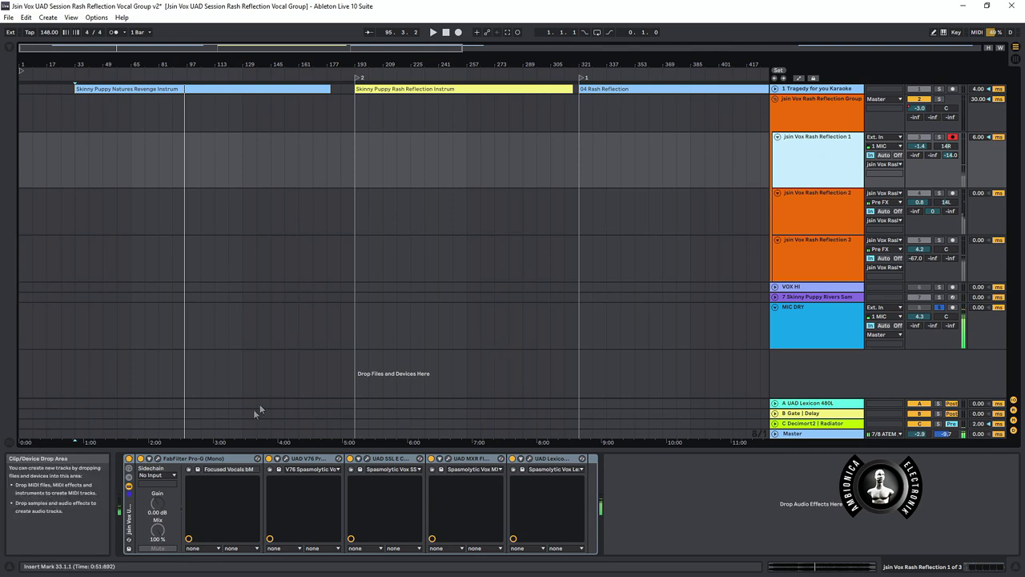
Step: Open the UAD V76, SSL E and MXR plug-in windows on Rash Reflection 1, then hide them
left_click(128, 515)
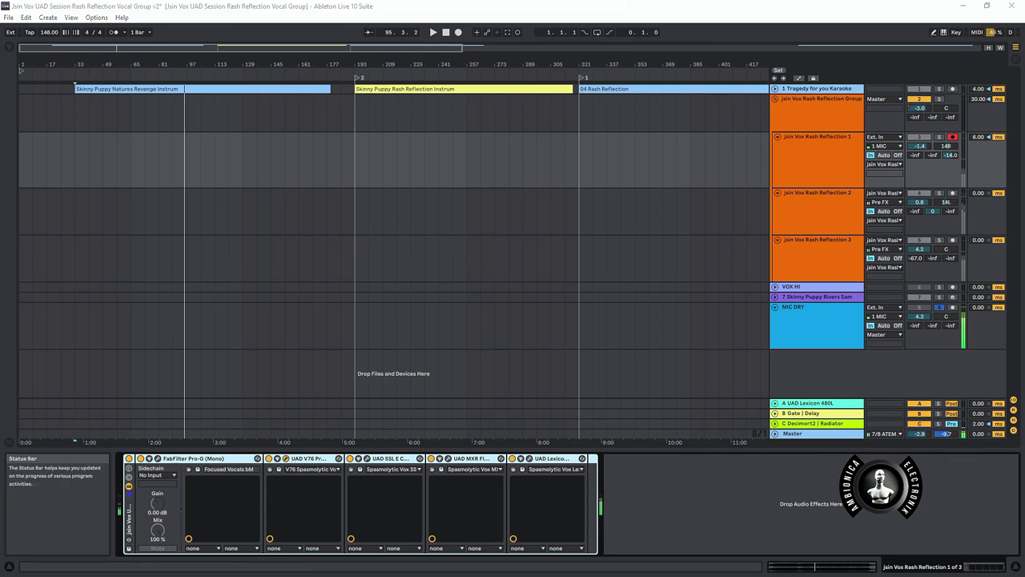
left_click(278, 458)
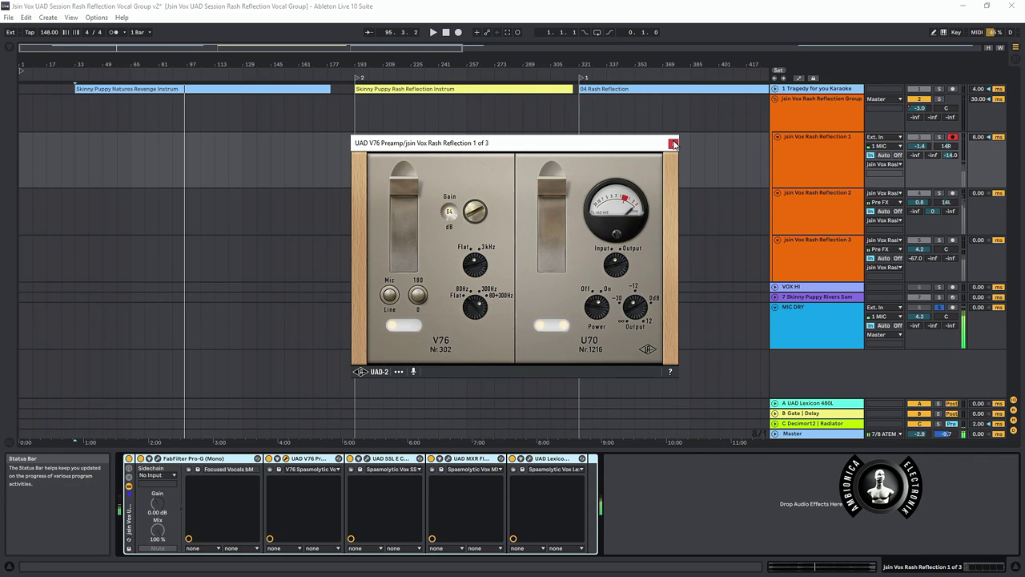
left_click(390, 458)
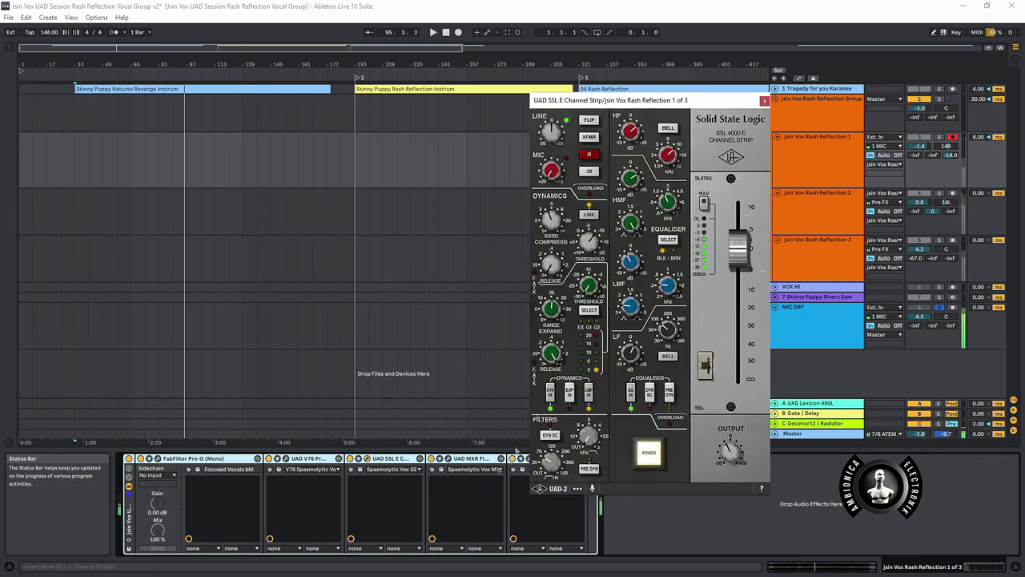
left_click(453, 460)
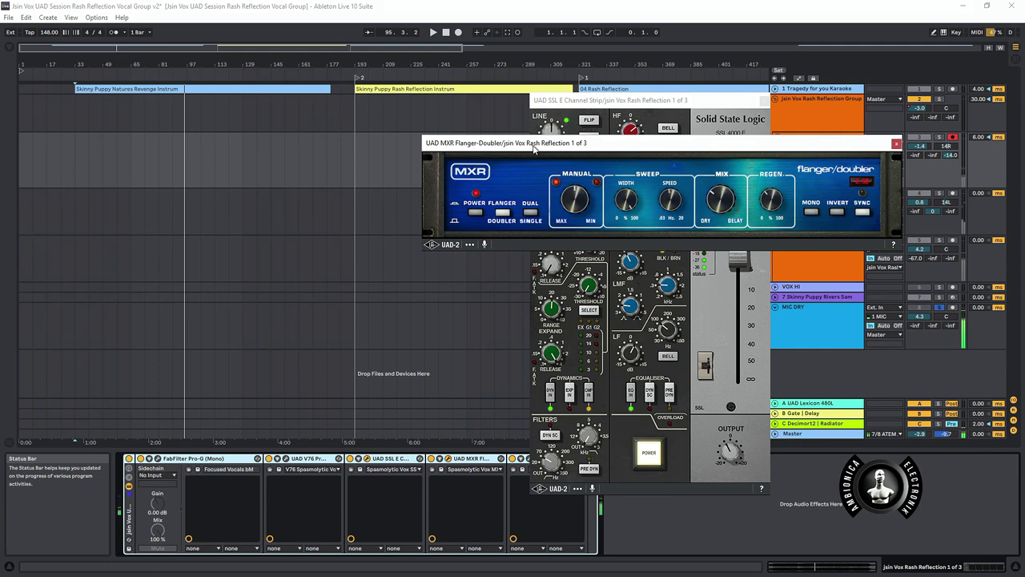
key("ctrl+alt+p")
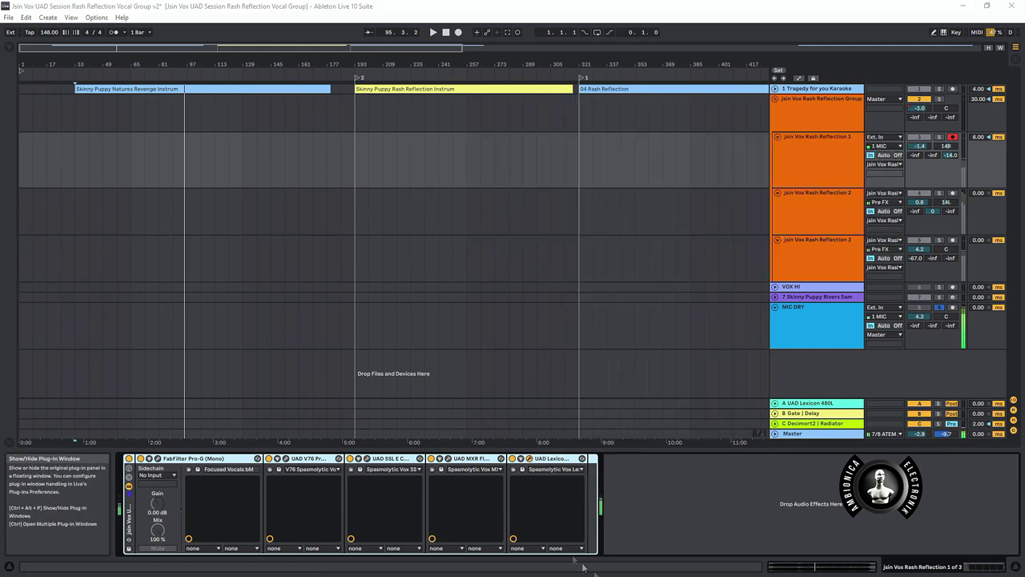
Step: Open the Lexicon 480L window beside the tracks, then view Rash Reflection 2 and reselect Rash Reflection 1
left_click(552, 458)
left_click_drag(884, 225, 633, 93)
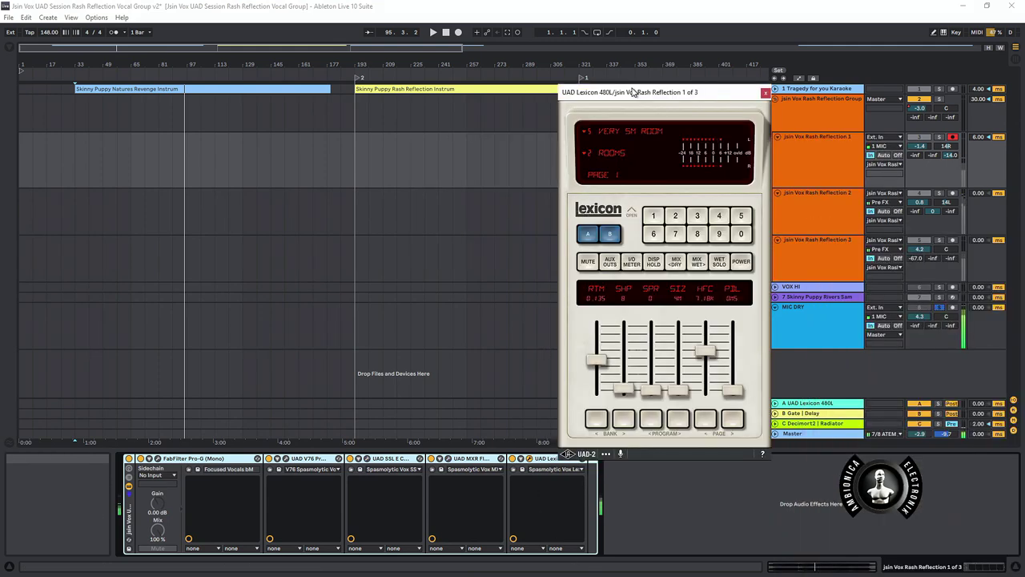
left_click(813, 200)
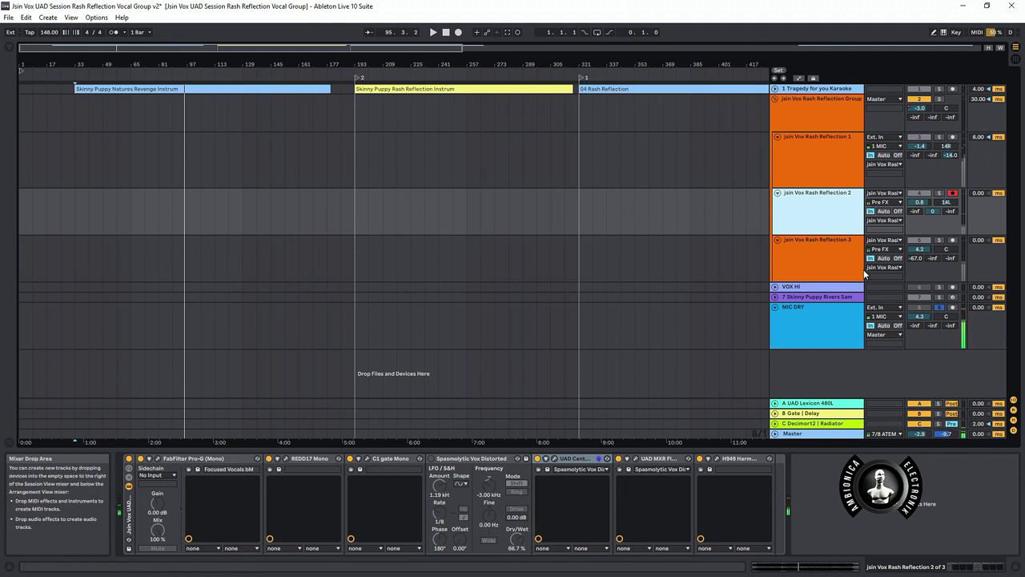
left_click(825, 154)
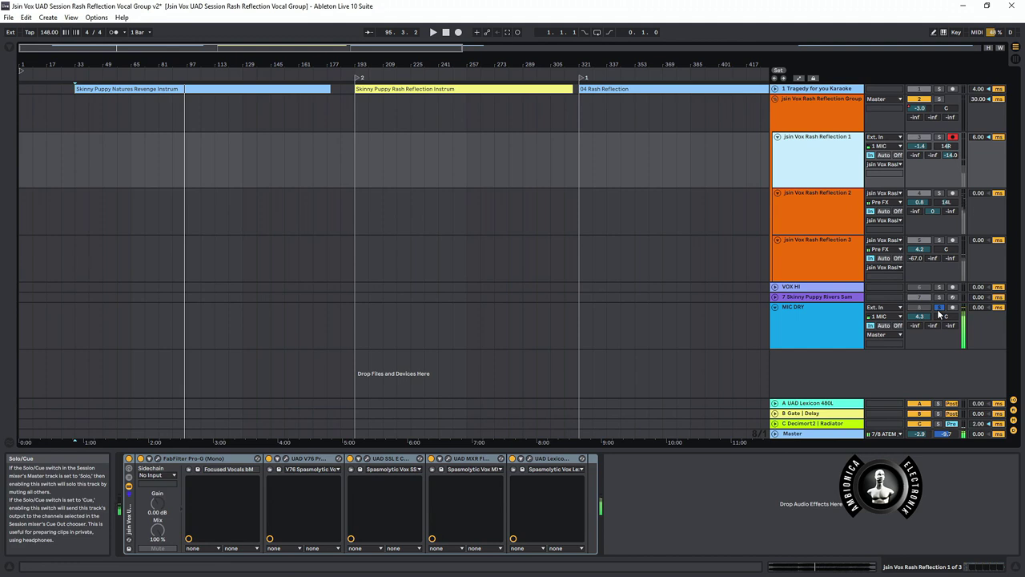
Step: Select Rash Reflection 2 and open then close its REDD17 and Century plug-in windows
key("Down")
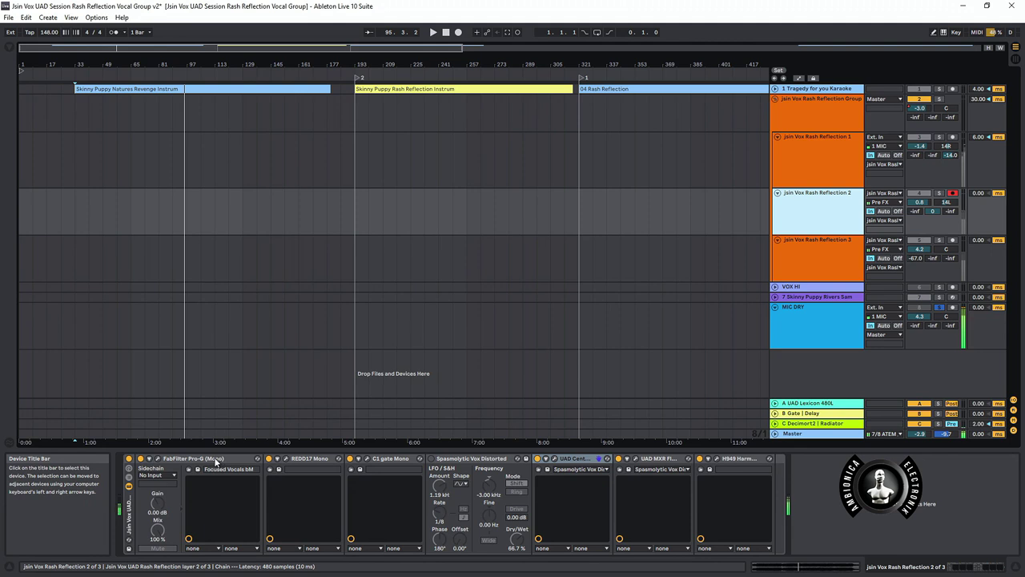
left_click(286, 458)
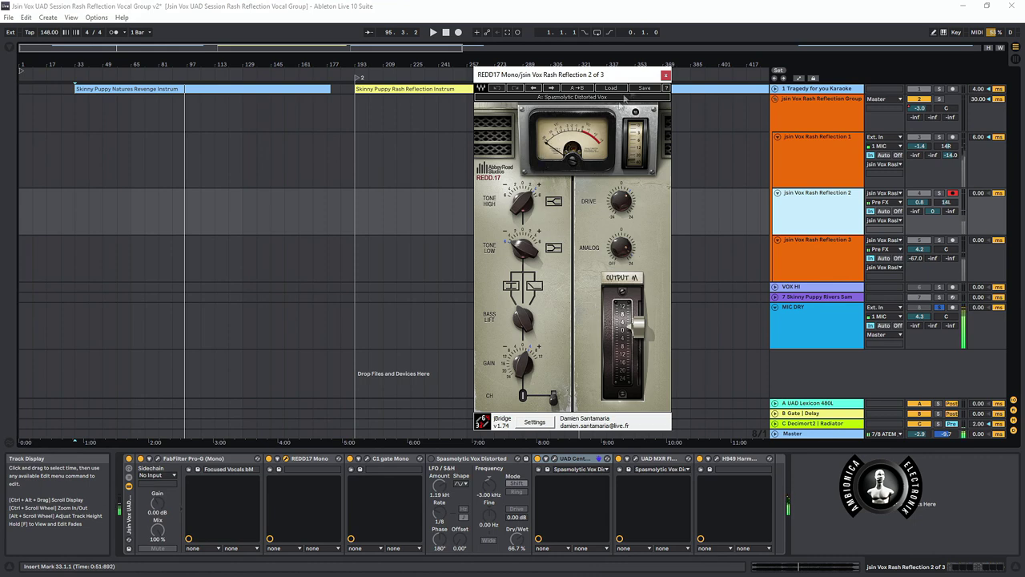
left_click(666, 76)
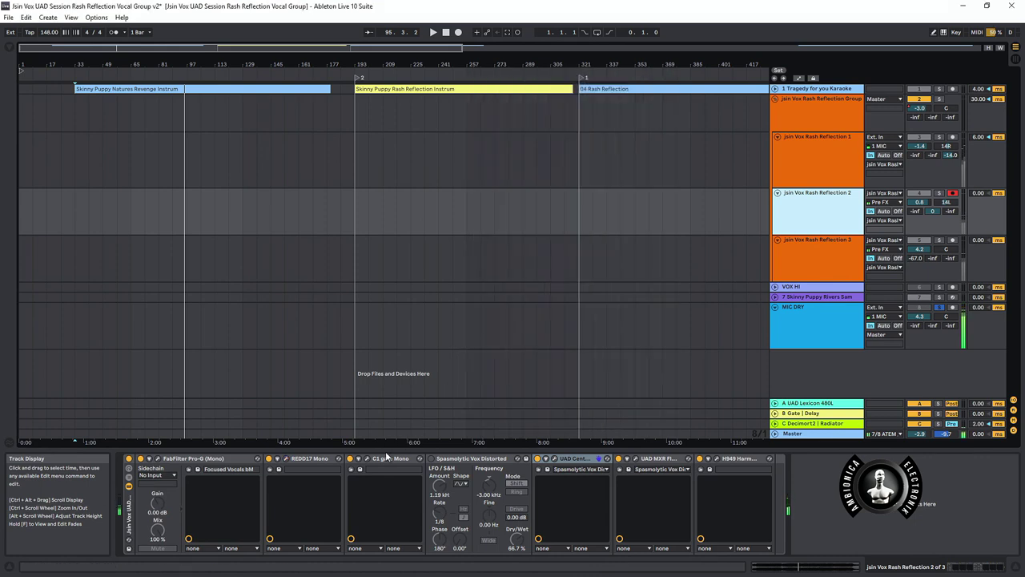
left_click(554, 458)
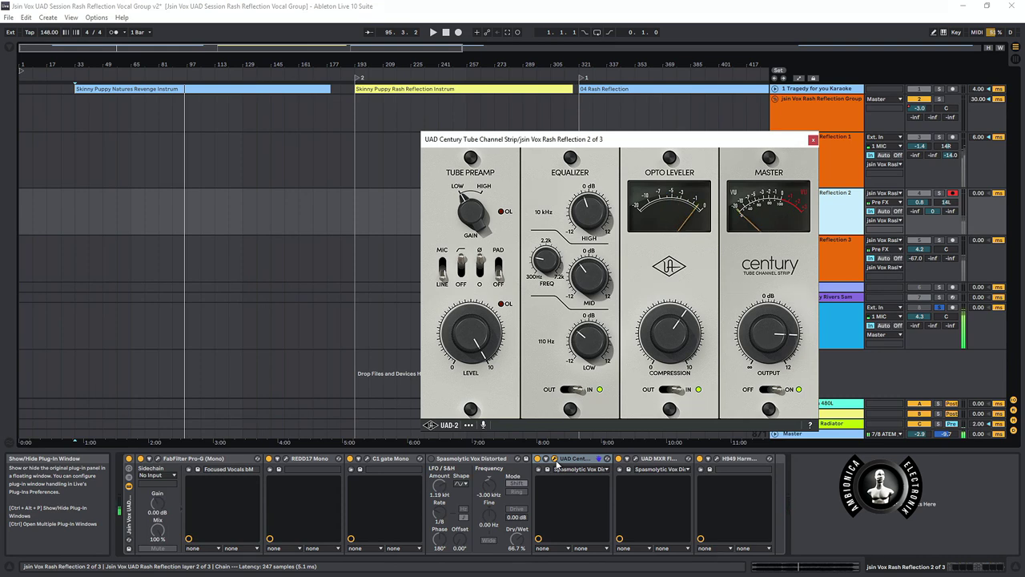
left_click(555, 459)
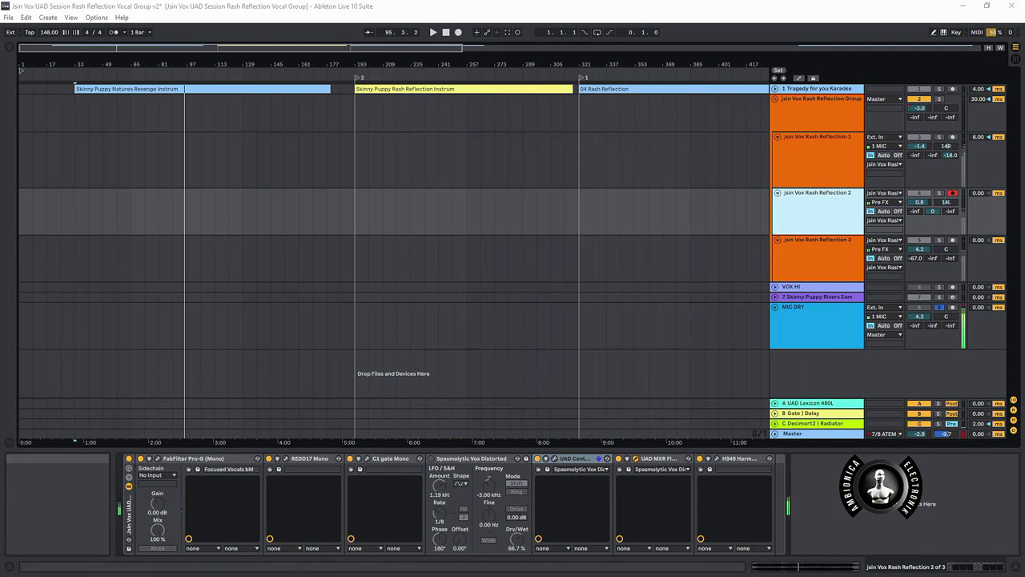
Step: Open the MXR and H949 Harmonizer windows, reposition the Harmonizer, then select Rash Reflection 3
left_click(636, 459)
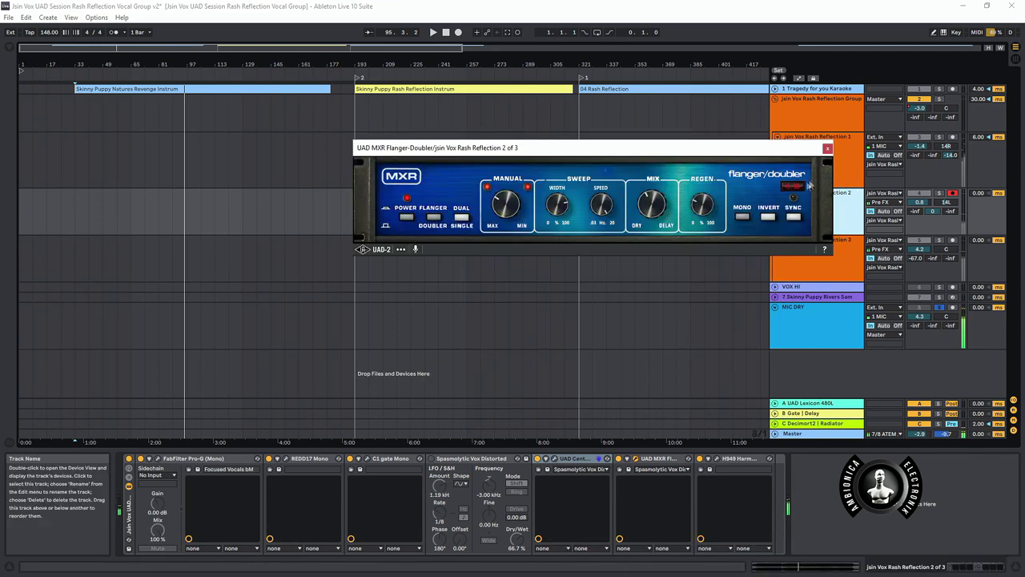
left_click(717, 459)
left_click_drag(746, 160, 731, 136)
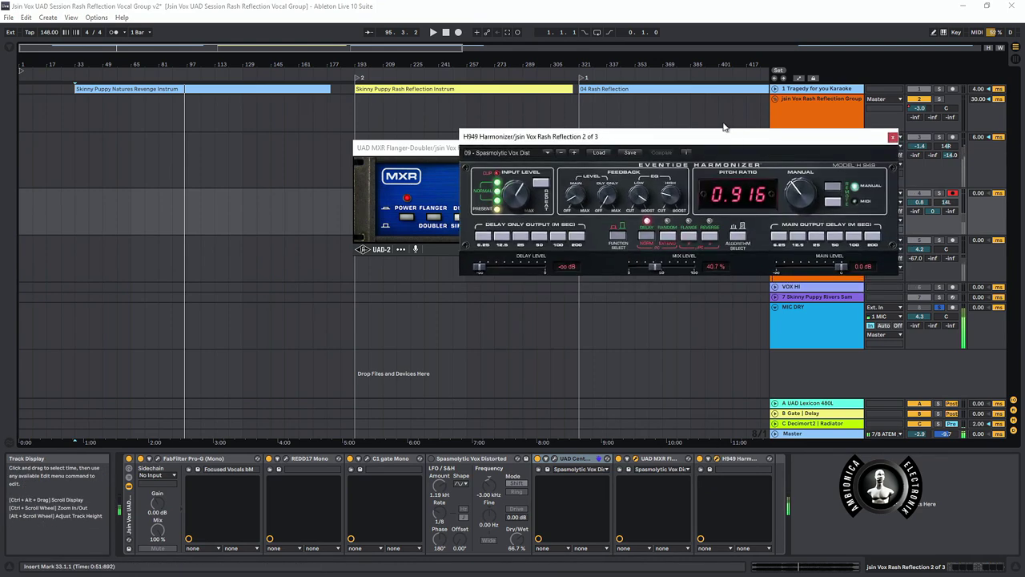
left_click(808, 255)
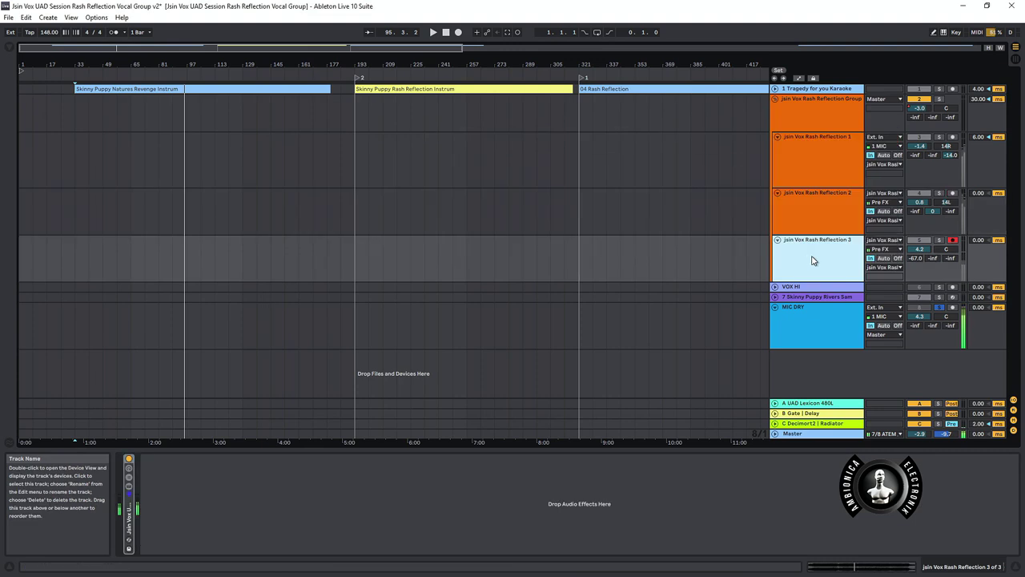
Step: Reveal Rash Reflection 3's Comp VCA-65, close its window, and select the MXR and H949 devices
double_click(811, 260)
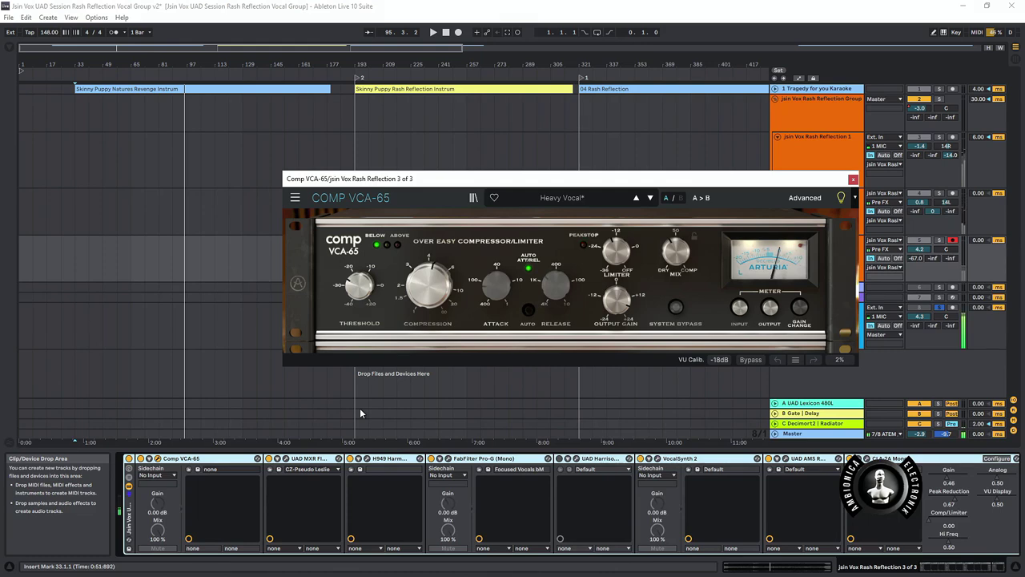
key("ctrl+alt+p")
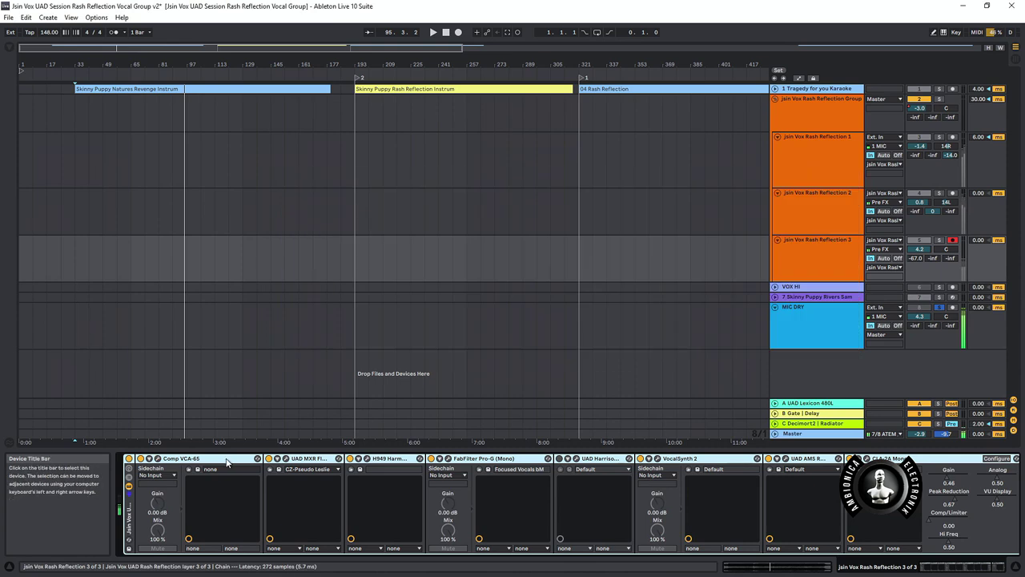
left_click(308, 462)
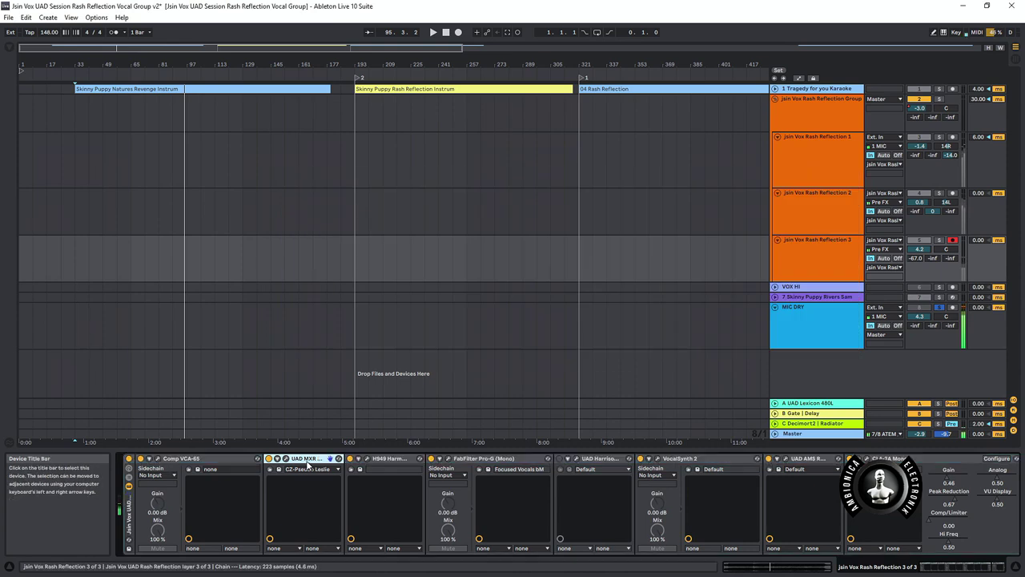
left_click(393, 459)
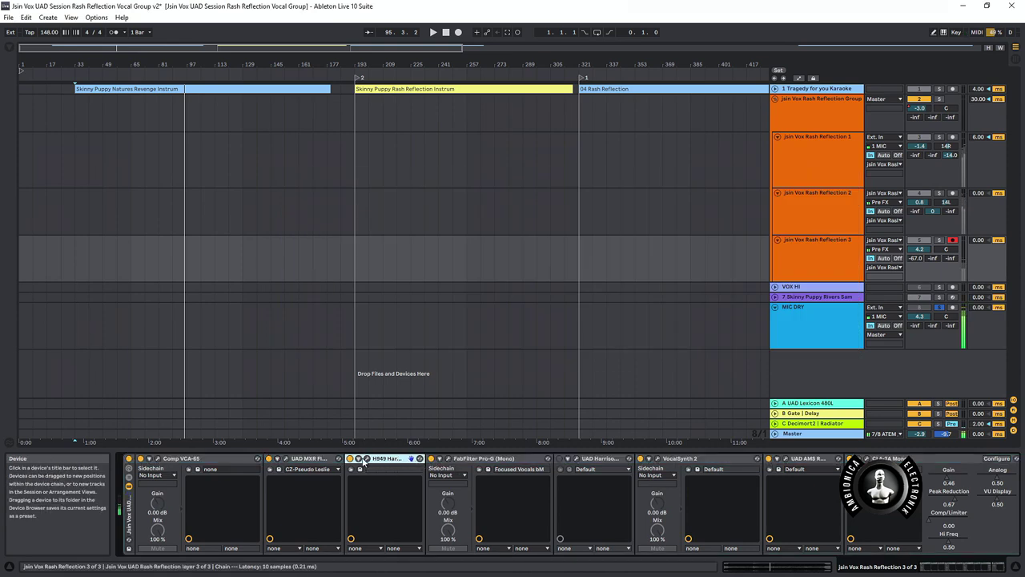
Step: Open and close the H949 Harmonizer panel, then open the VocalSynth 2 panel
left_click(367, 459)
left_click(367, 459)
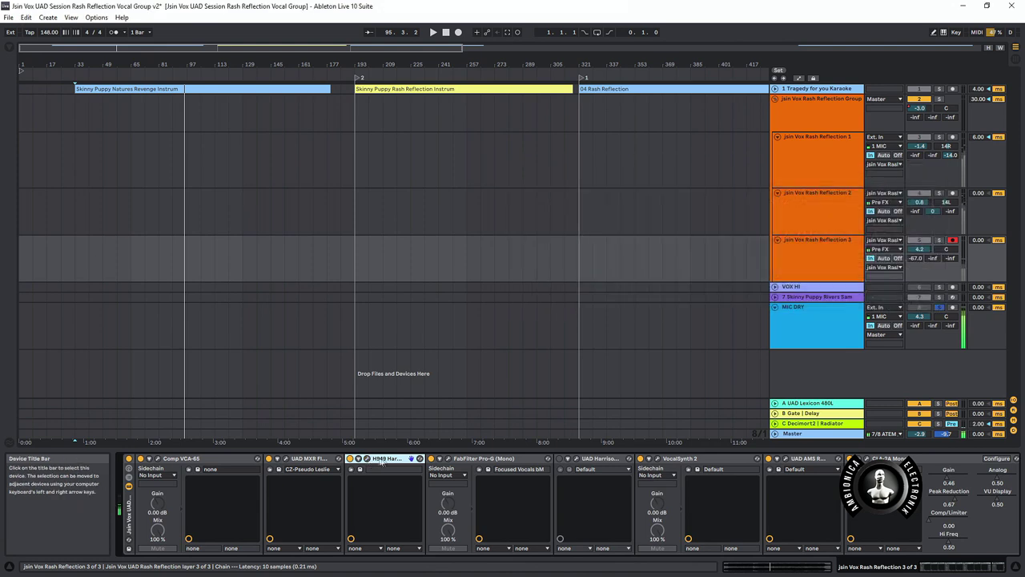
left_click(658, 460)
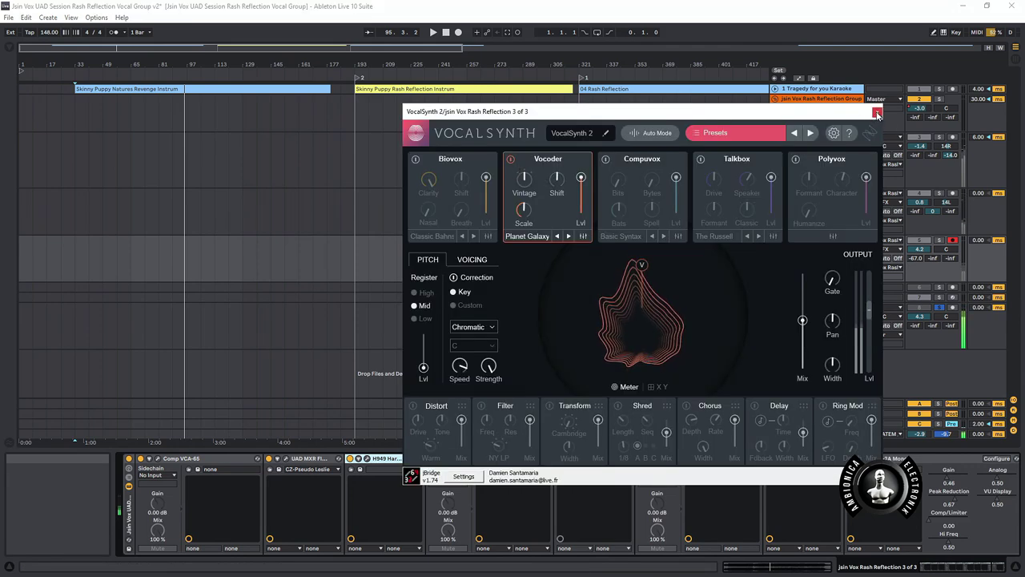
left_click(877, 113)
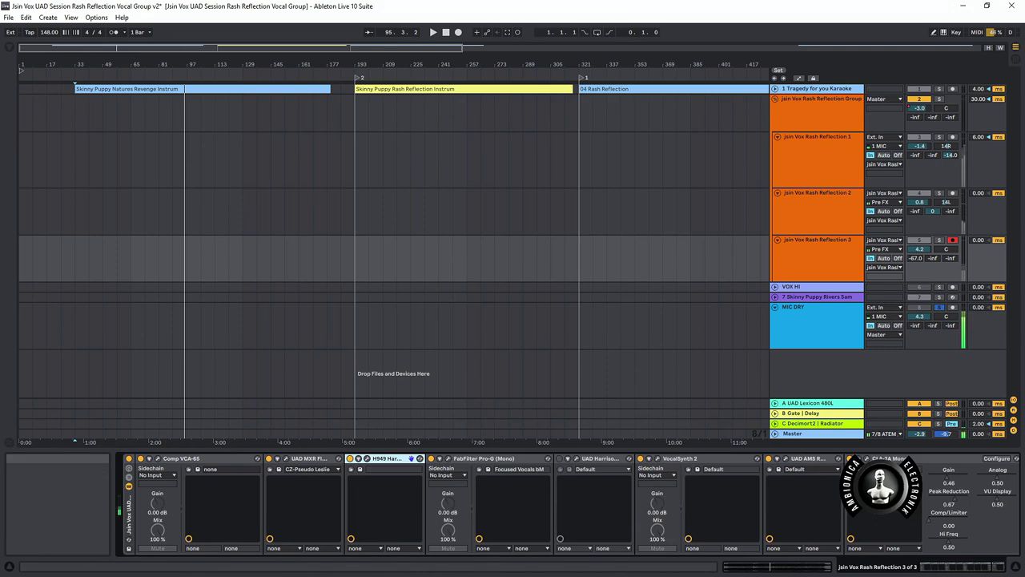
left_click(785, 458)
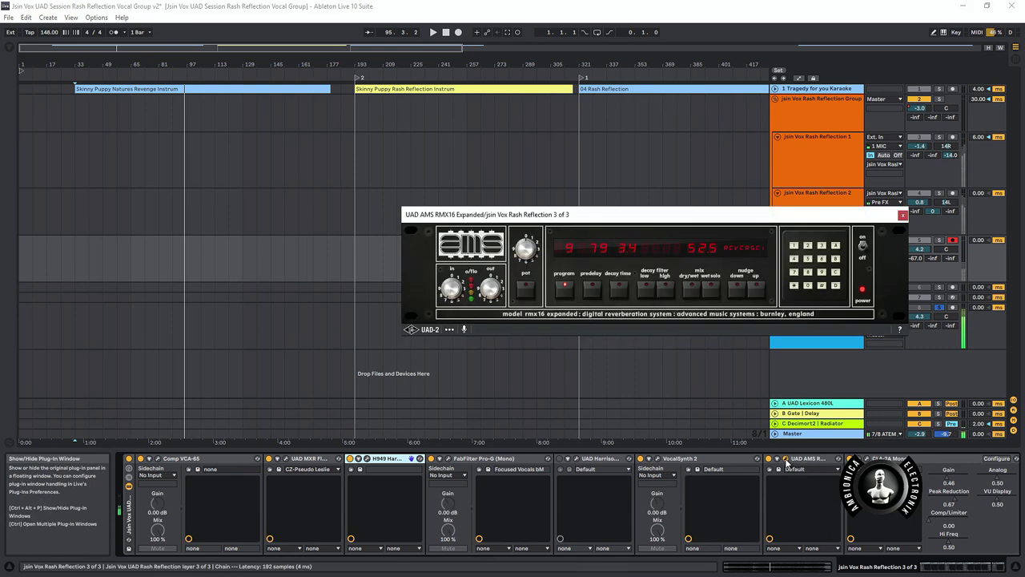
left_click_drag(673, 218, 669, 192)
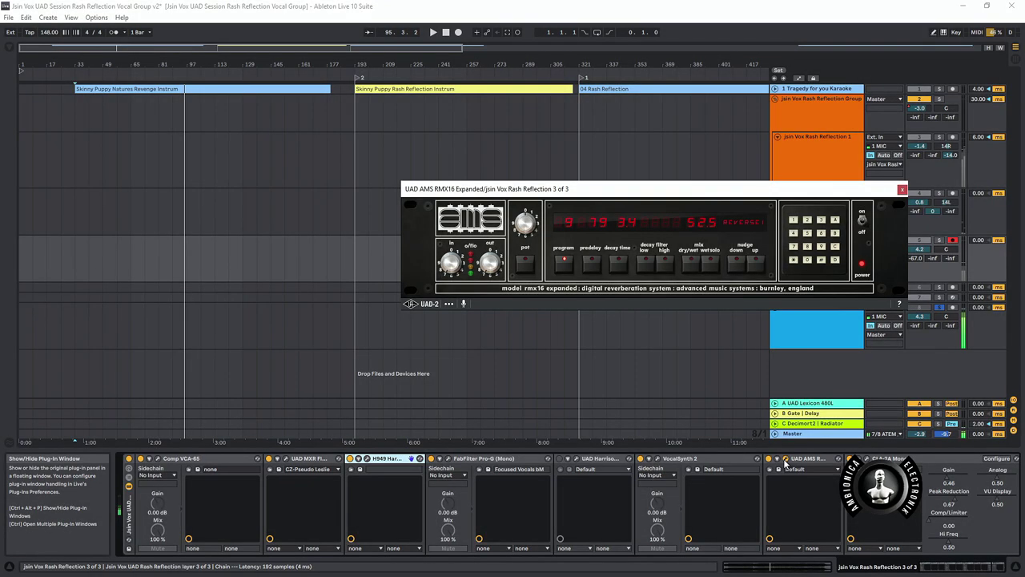
left_click(784, 462)
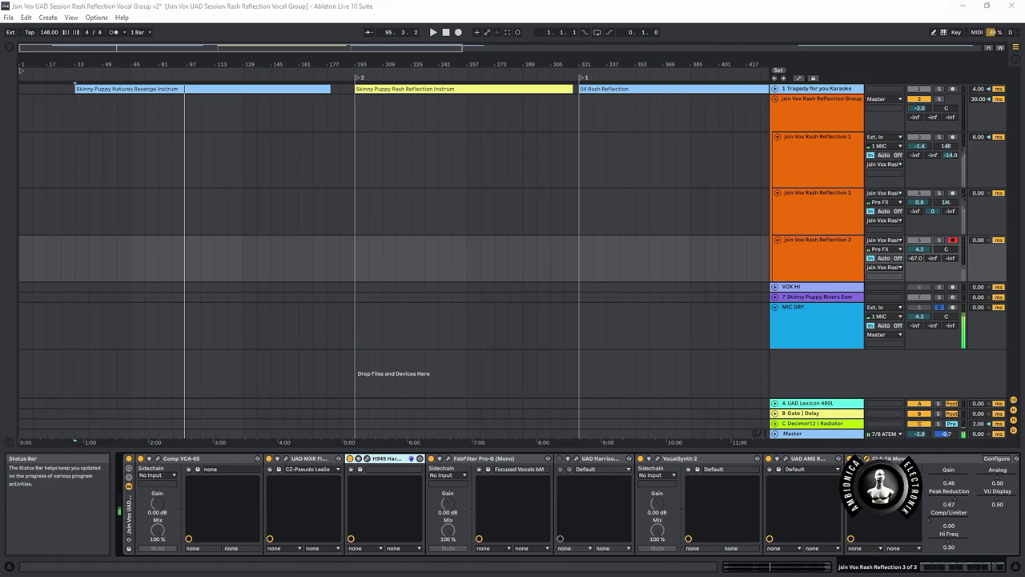
left_click(867, 458)
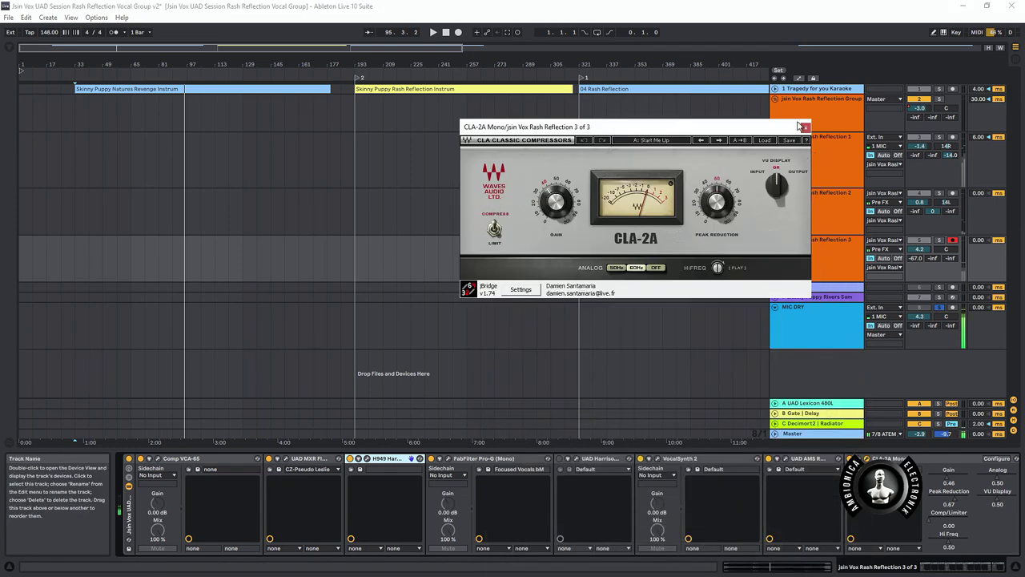
left_click(805, 128)
mouse_move(938, 566)
left_mouse_down()
mouse_move(955, 567)
mouse_move(943, 568)
left_mouse_up()
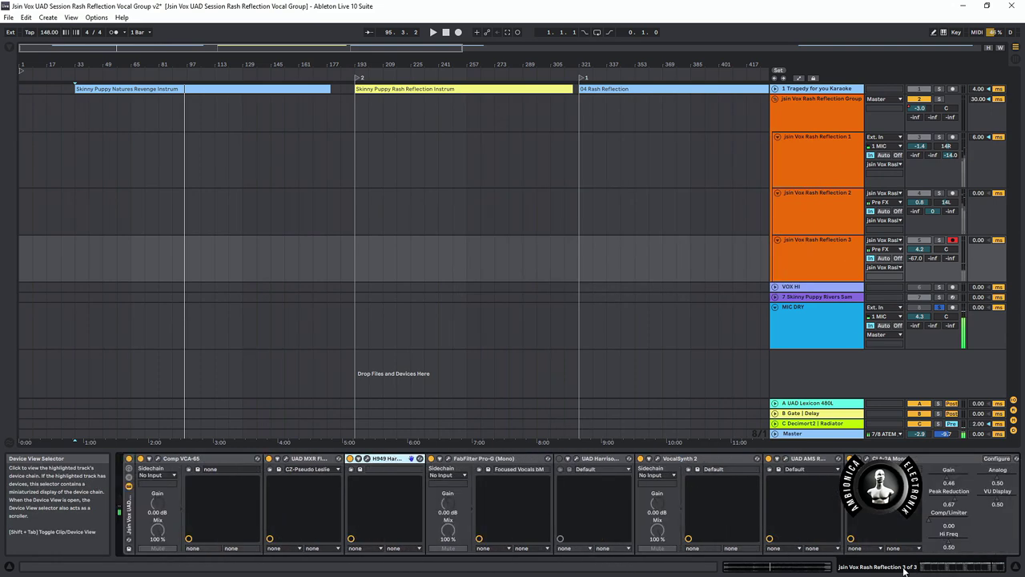
Step: View the devices of the Vocal Group, return A Lexicon 480L, and return C Decimort2 | Radiator
left_click(823, 118)
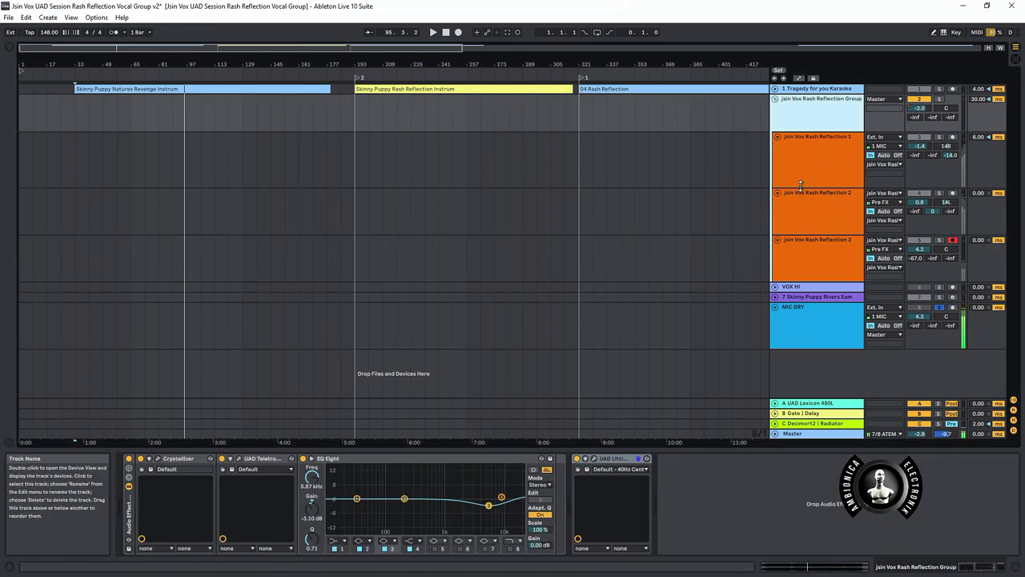
left_click(816, 405)
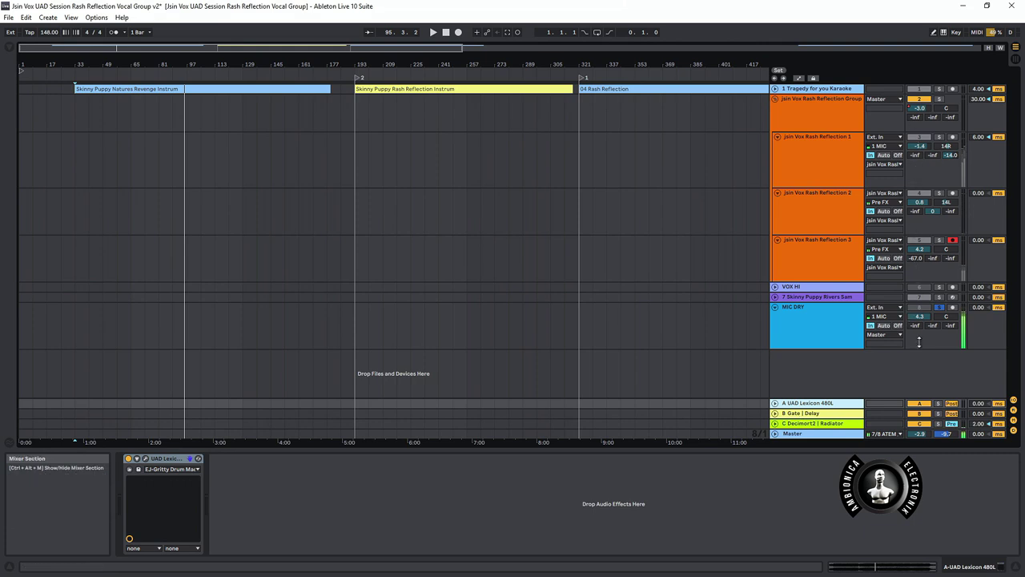
left_click(811, 421)
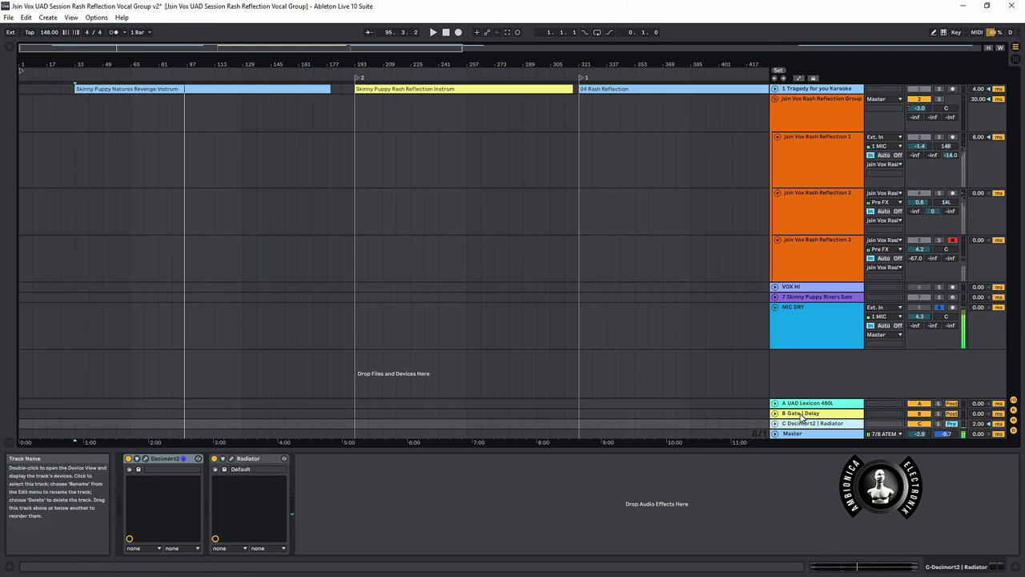
Step: View return B Gate | Delay, then move to return C and open its Radiator panel
left_click(801, 414)
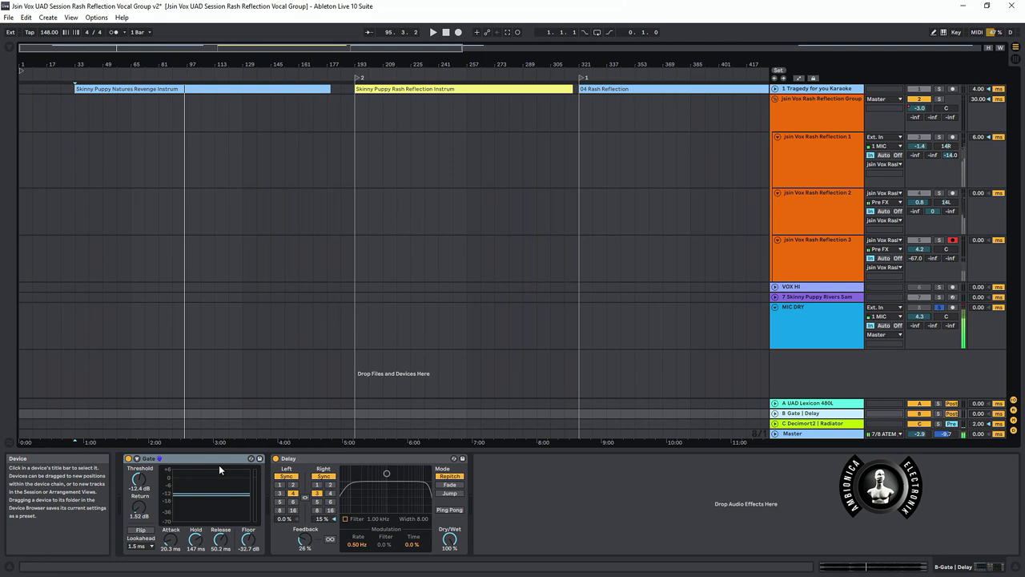
key("Down")
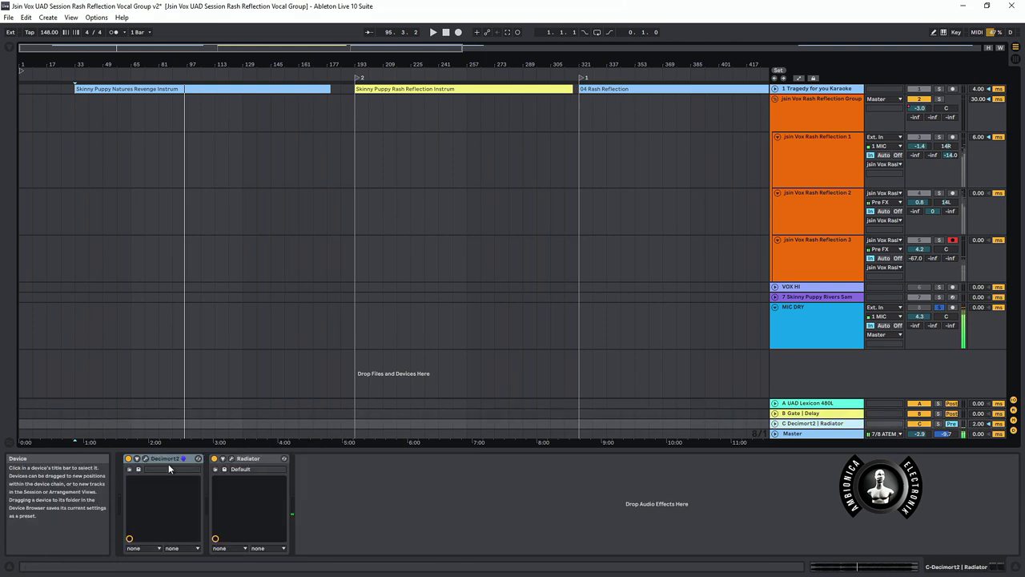
left_click(233, 459)
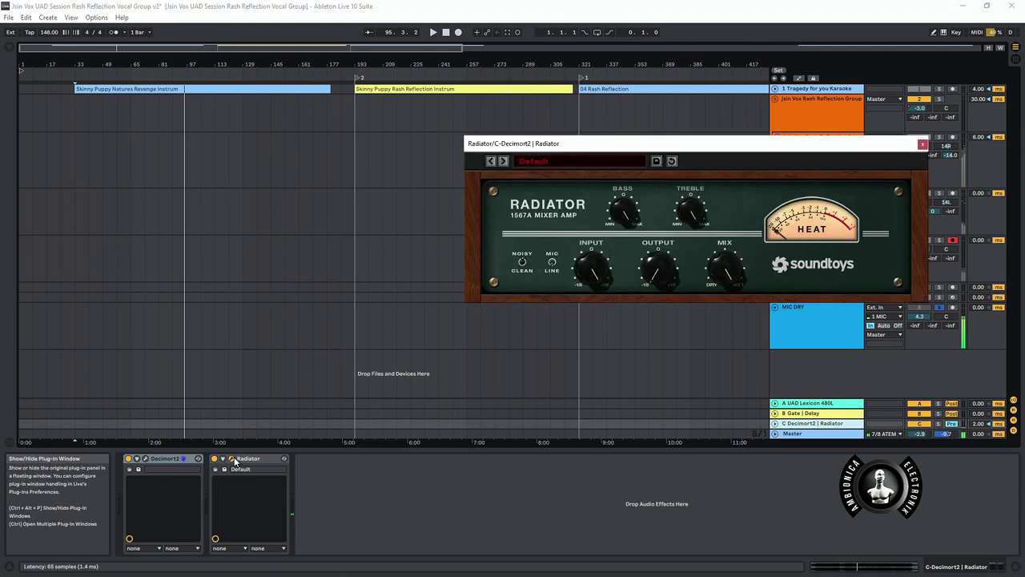
Step: Check the Decimort2 panel, then set MIC DRY's Send C to 0.0 dB and Send A to -4.4 dB
left_click(146, 459)
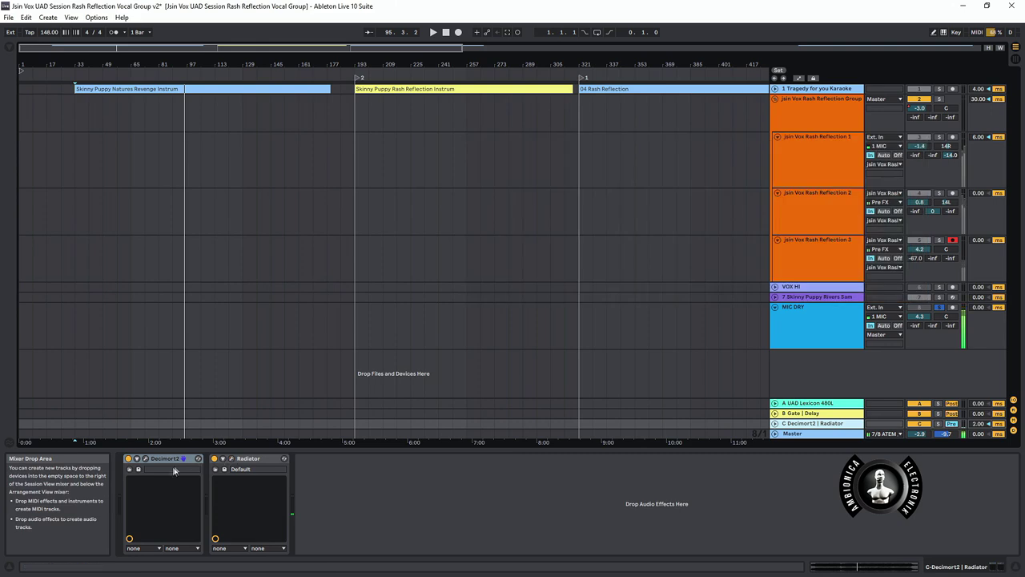
left_click(147, 459)
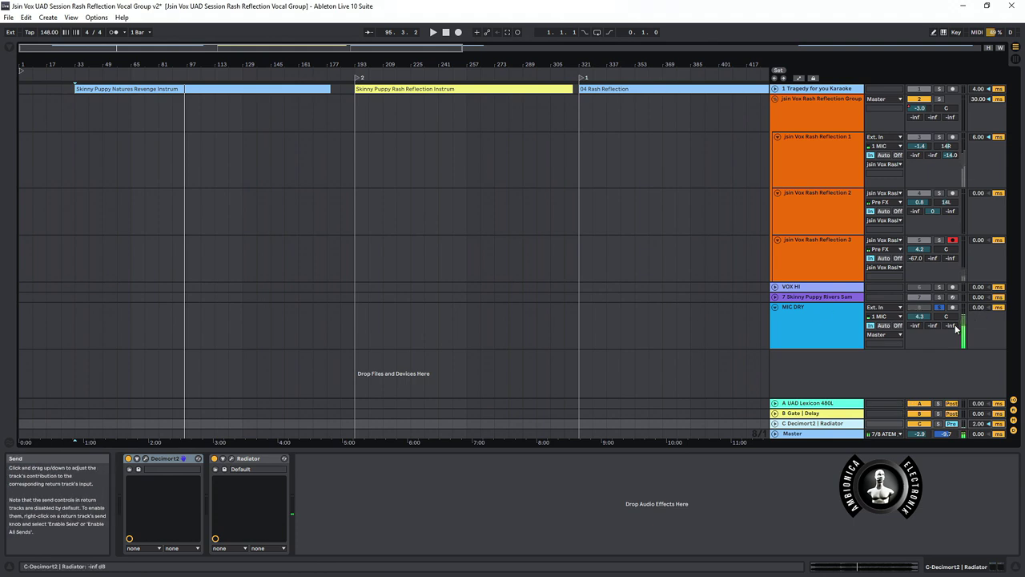
left_click_drag(951, 326, 954, 329)
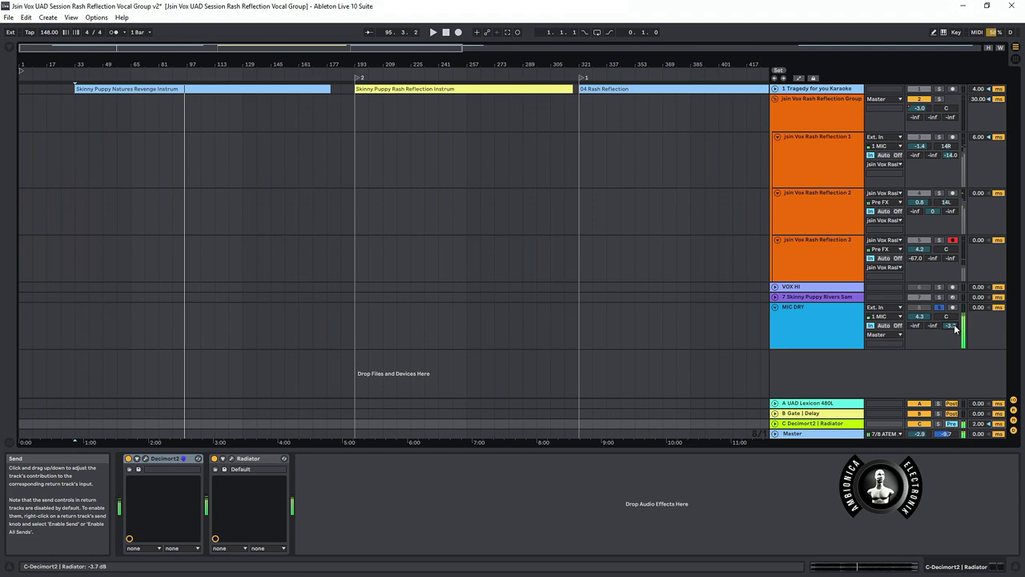
left_click_drag(955, 328, 955, 328)
left_click_drag(954, 329, 914, 330)
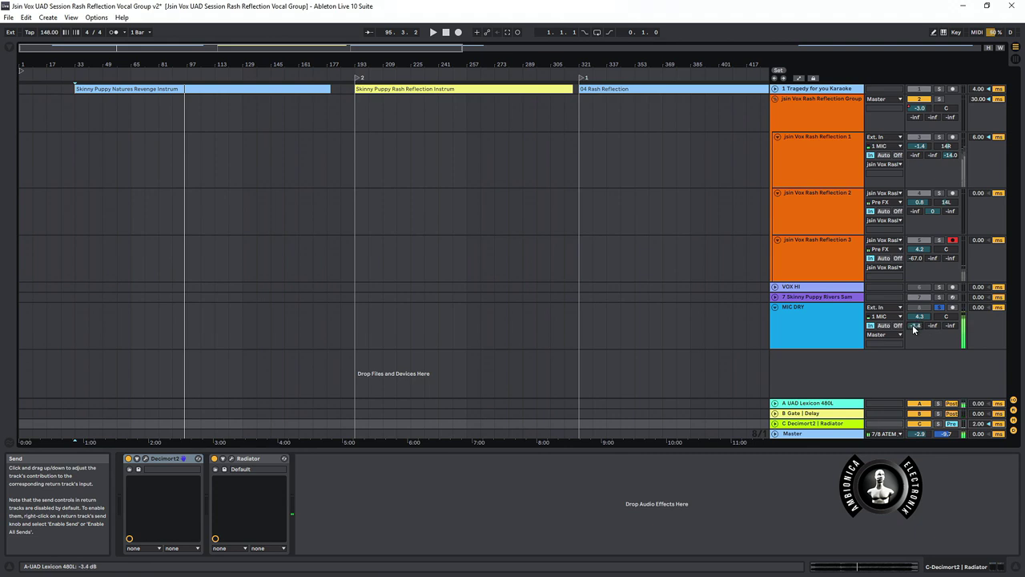
left_click_drag(914, 329, 913, 336)
Step: Select MIC DRY to show its Pro-G, Dynamic Tube, EQ Eight, Pro-DS and Glue Compressor chain
left_click(798, 334)
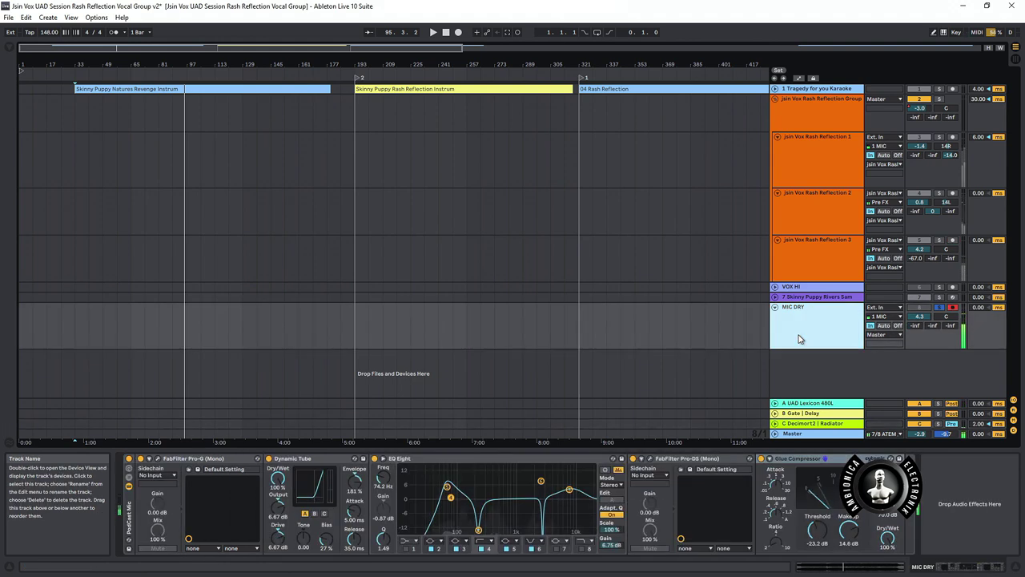